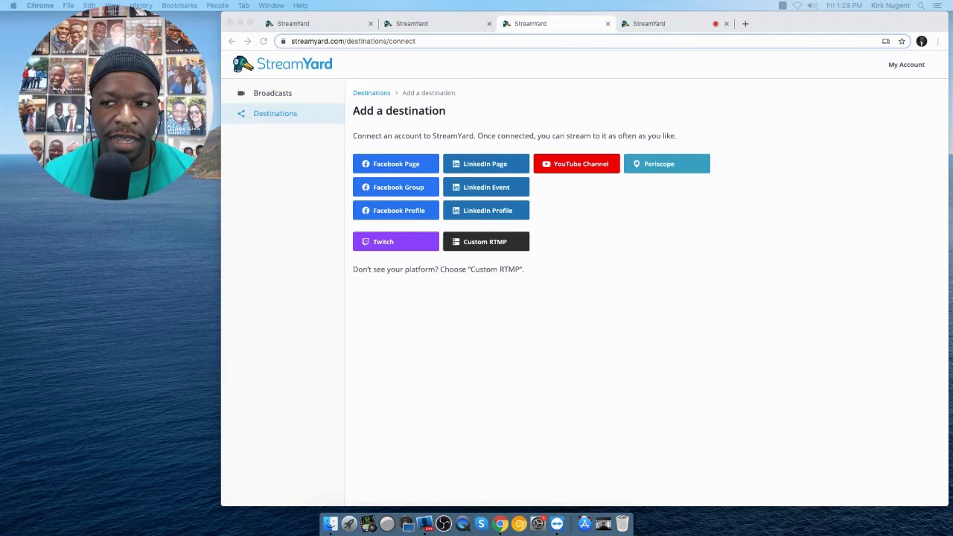
# - Focus the StreamYard window showing the Add a destination platform list, including Custom RTMP
pyautogui.click(490, 247)
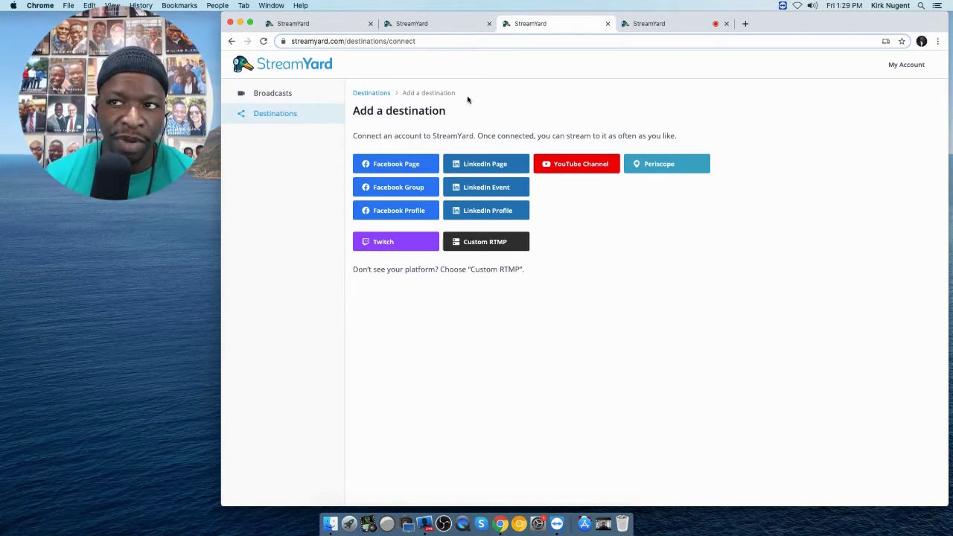
# - Switch to the StreamYard tab listing the scheduled broadcast and the Test Room
pyautogui.click(416, 24)
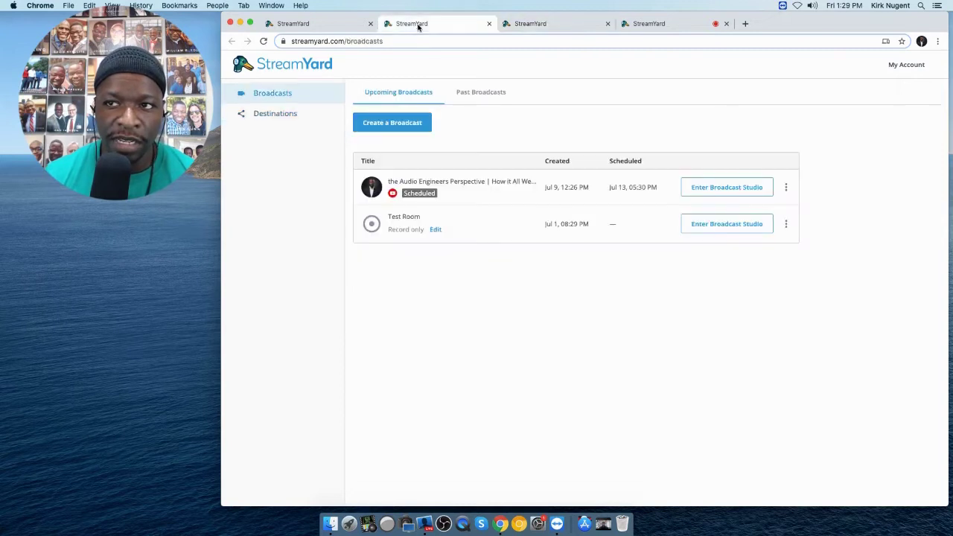
# - On the Custom RTMP form, turn the server password option off and back on, then select the password field
pyautogui.click(313, 24)
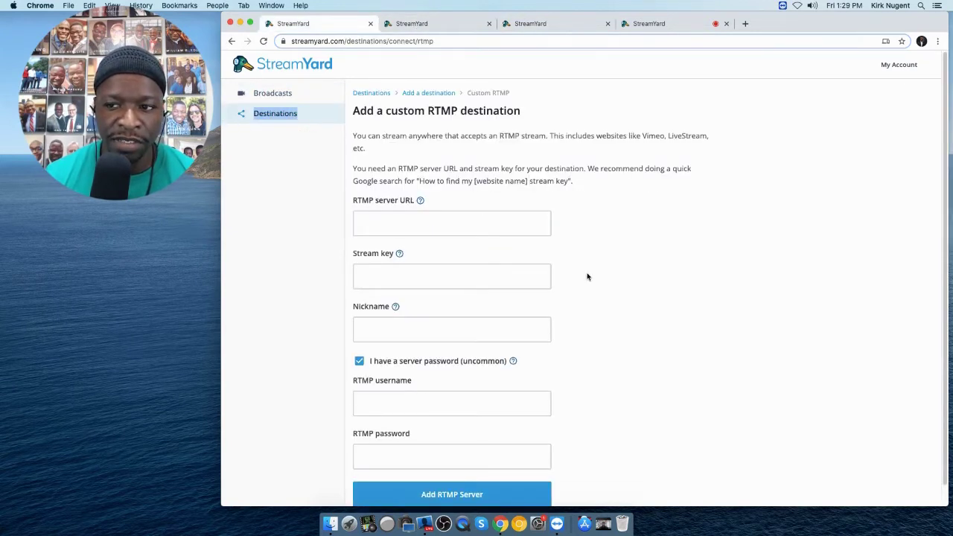
pyautogui.click(359, 361)
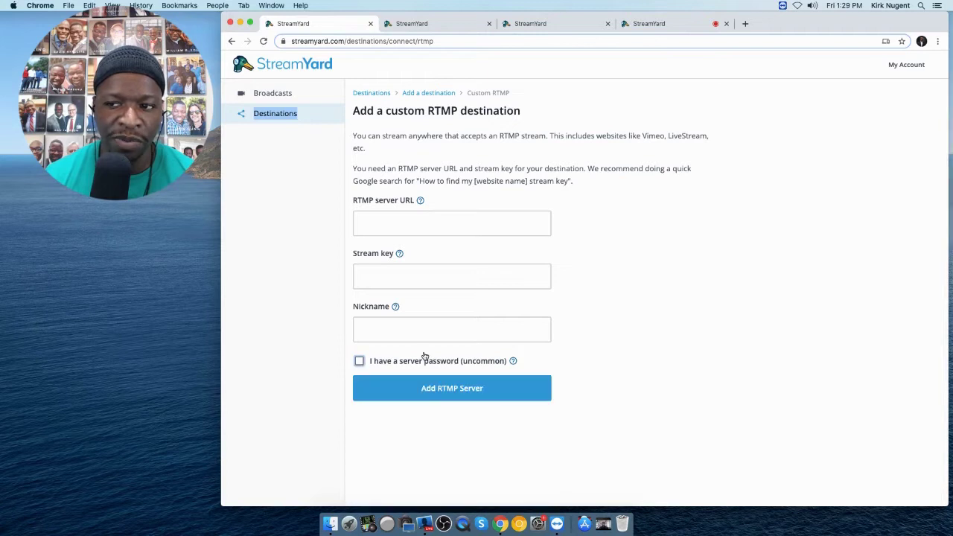
pyautogui.moveTo(515, 362)
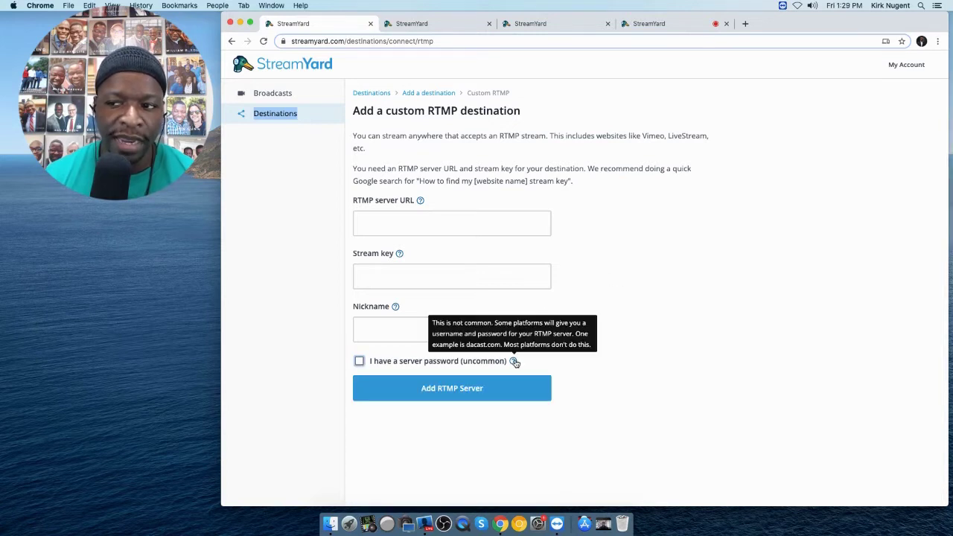
pyautogui.click(359, 362)
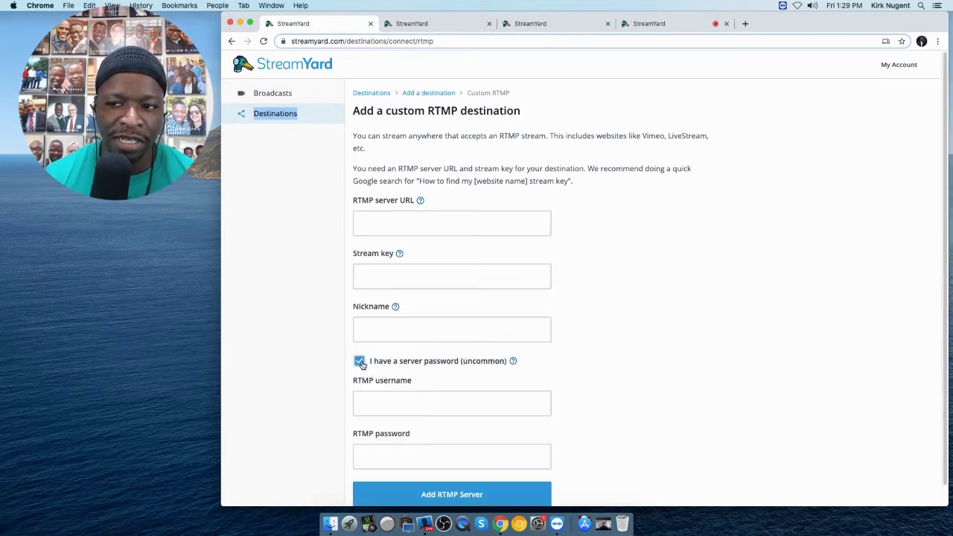
pyautogui.scroll(-1, 595, 355)
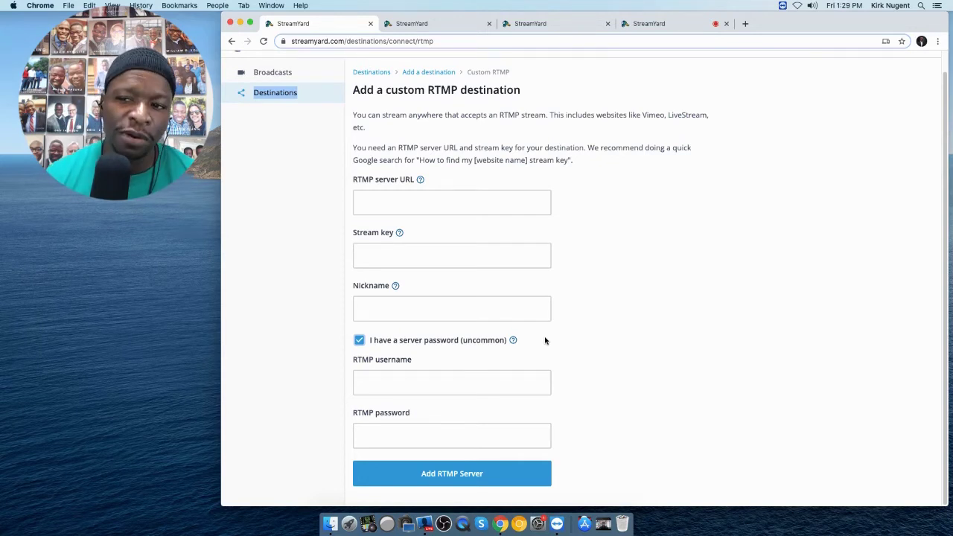
pyautogui.click(640, 327)
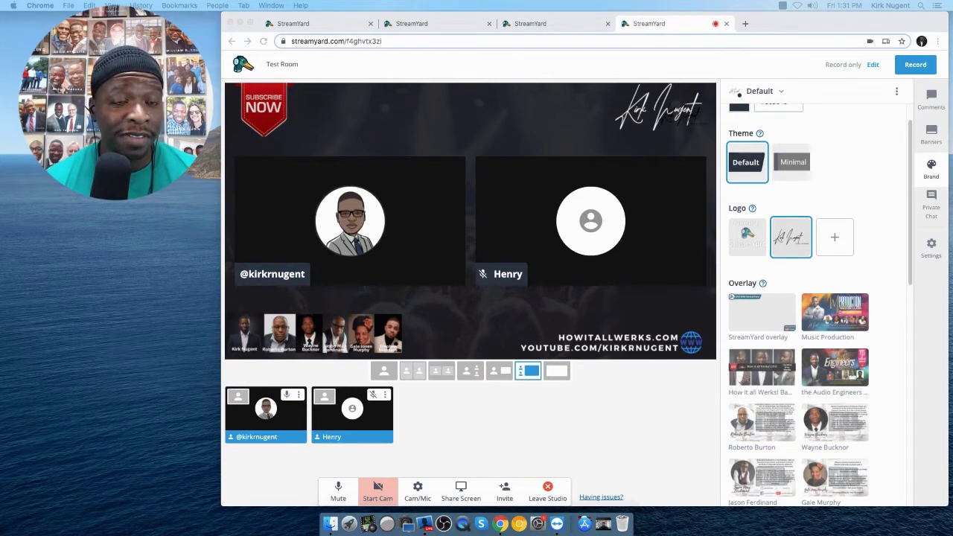
# - Review the Test Room brand panel's theme, logo and overlay options
pyautogui.click(808, 275)
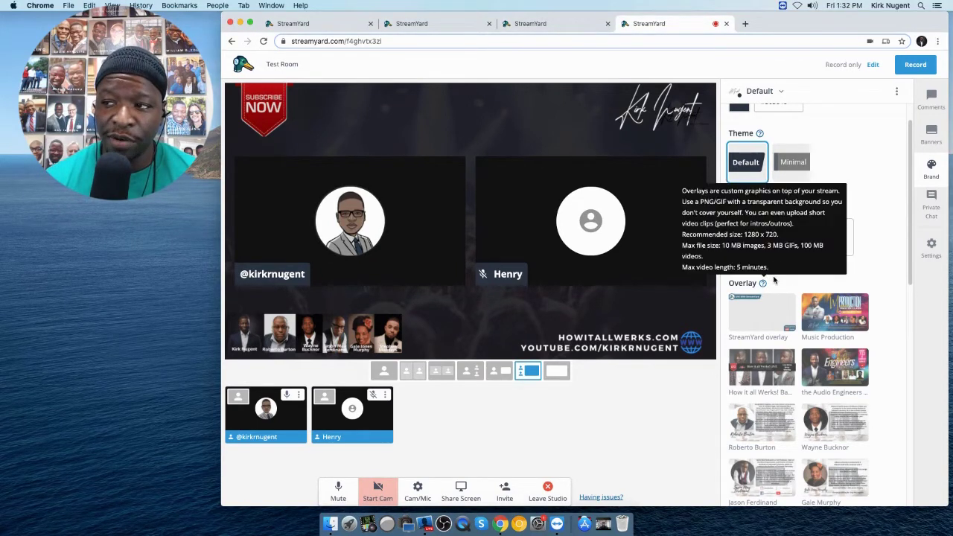
pyautogui.moveTo(763, 285)
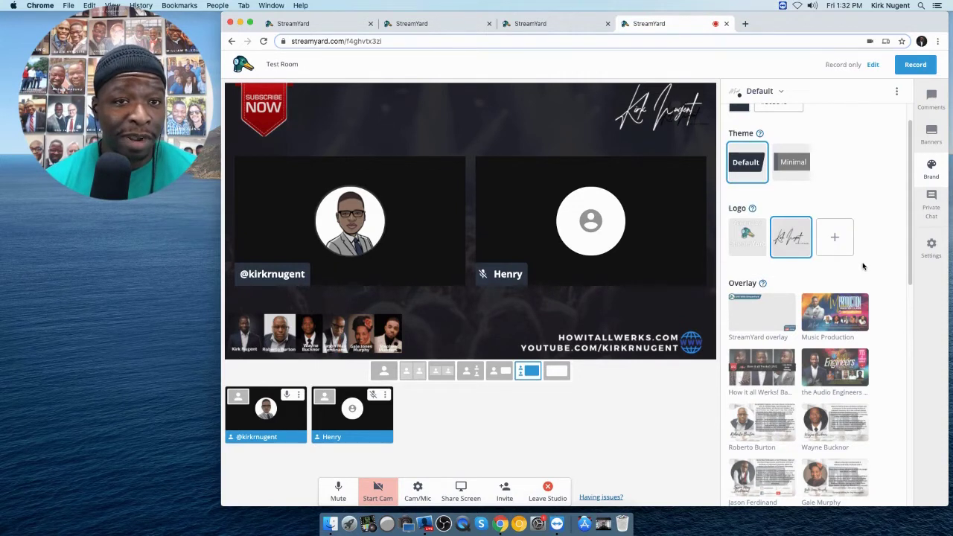
pyautogui.scroll(-1, 861, 272)
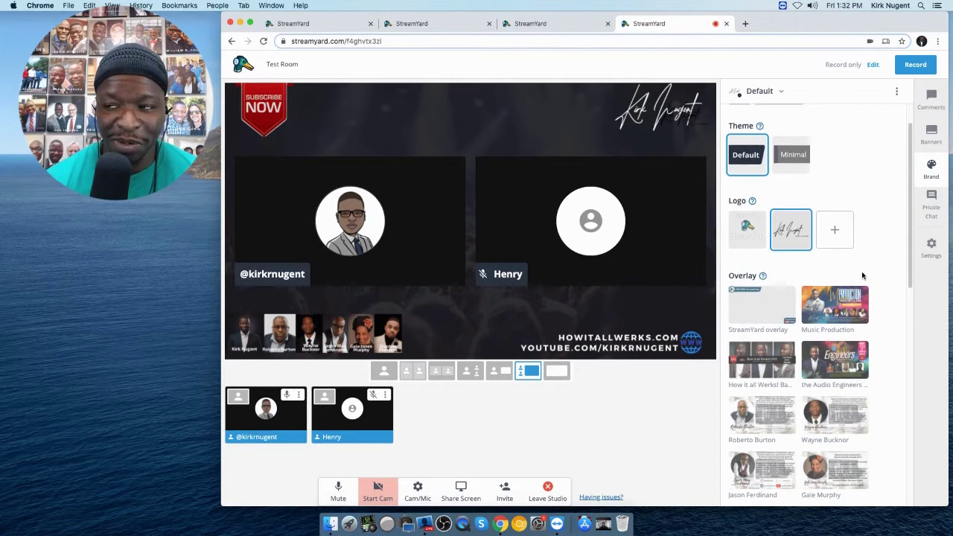
pyautogui.scroll(-3, 862, 274)
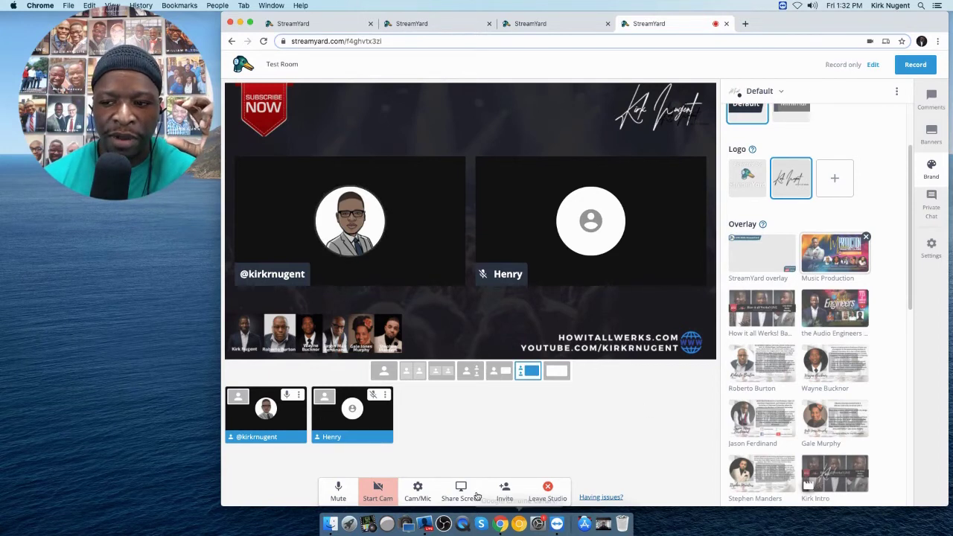
pyautogui.click(417, 488)
# - Review the Audio tab's microphone and speaker options, then return to the studio
pyautogui.click(422, 200)
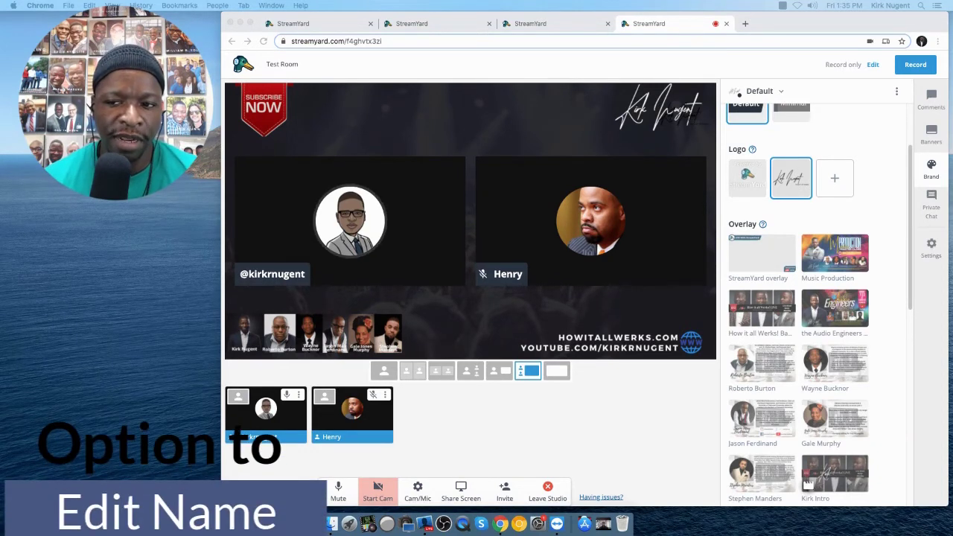
pyautogui.click(298, 397)
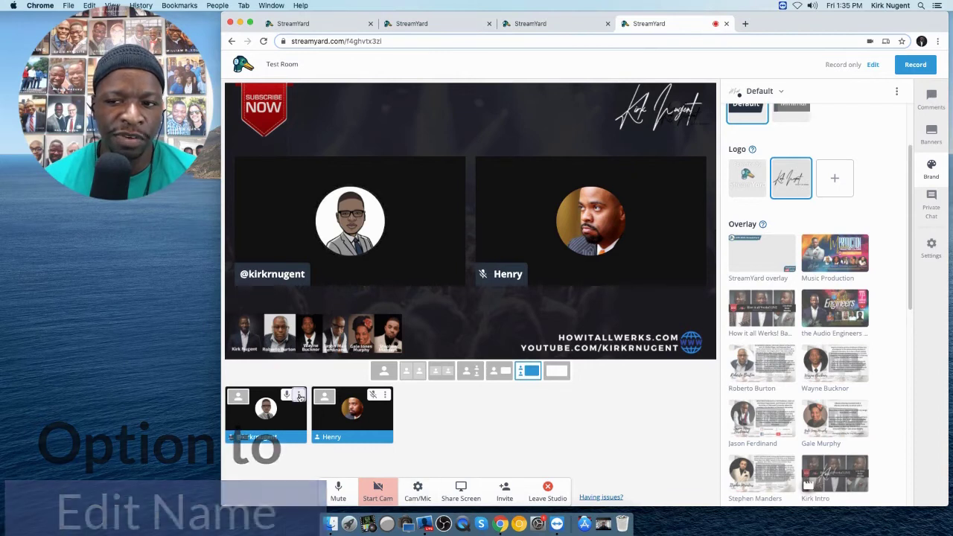
# - Open Edit name on the host's tile and save the display name unchanged
pyautogui.click(298, 397)
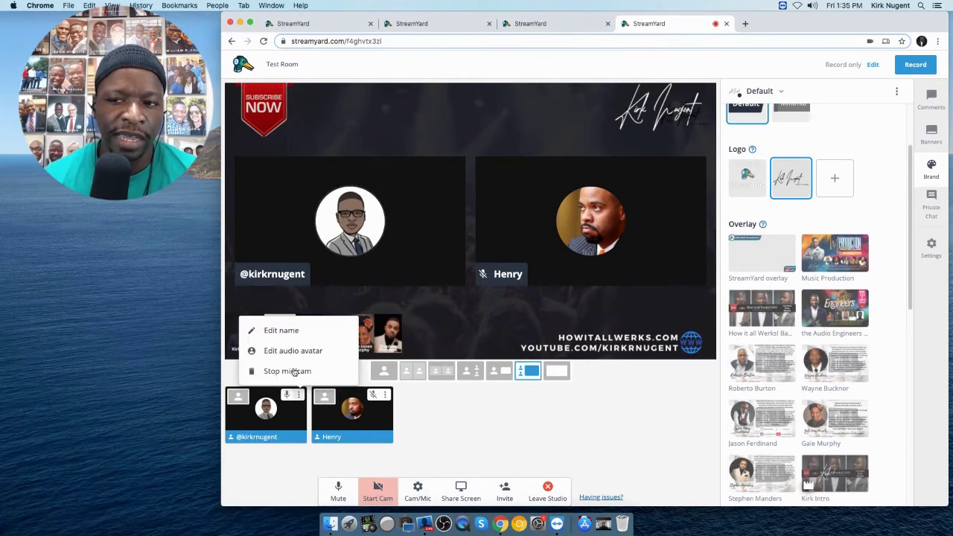
pyautogui.click(280, 333)
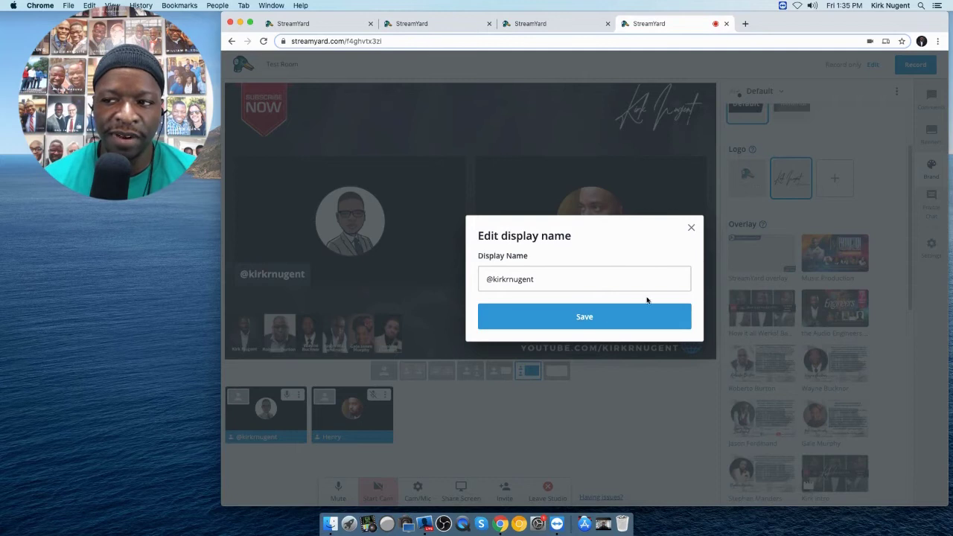
pyautogui.click(598, 316)
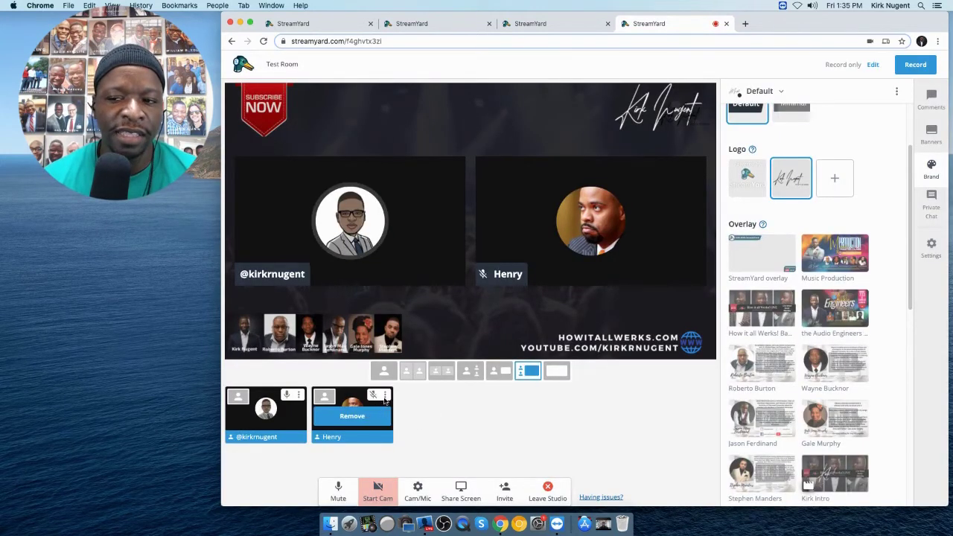
# - Open Edit name on the guest's tile and close it without changes
pyautogui.click(385, 395)
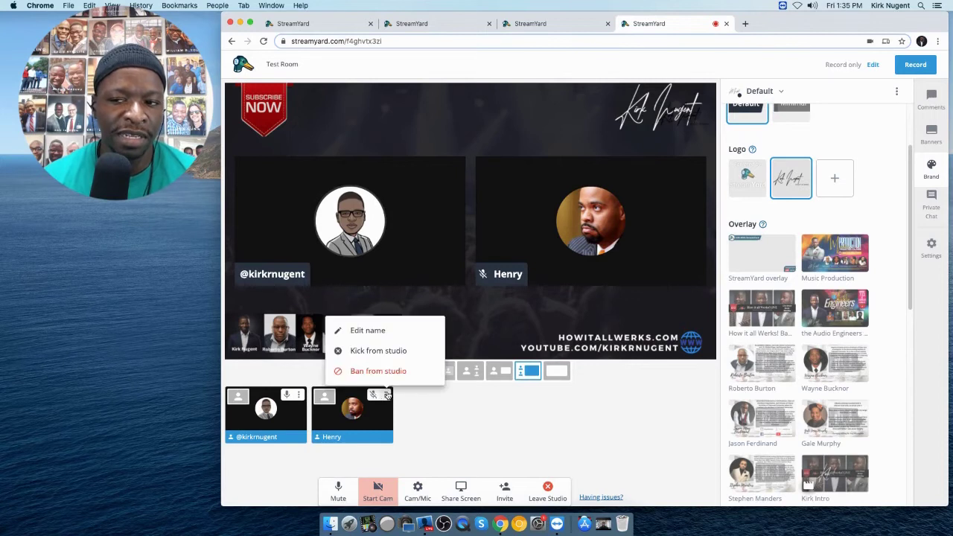
pyautogui.click(367, 331)
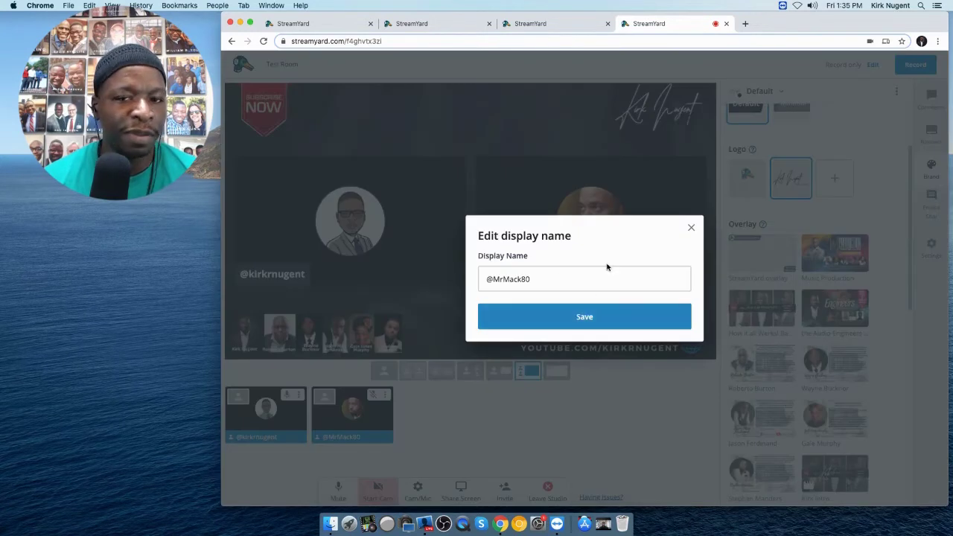
pyautogui.click(691, 229)
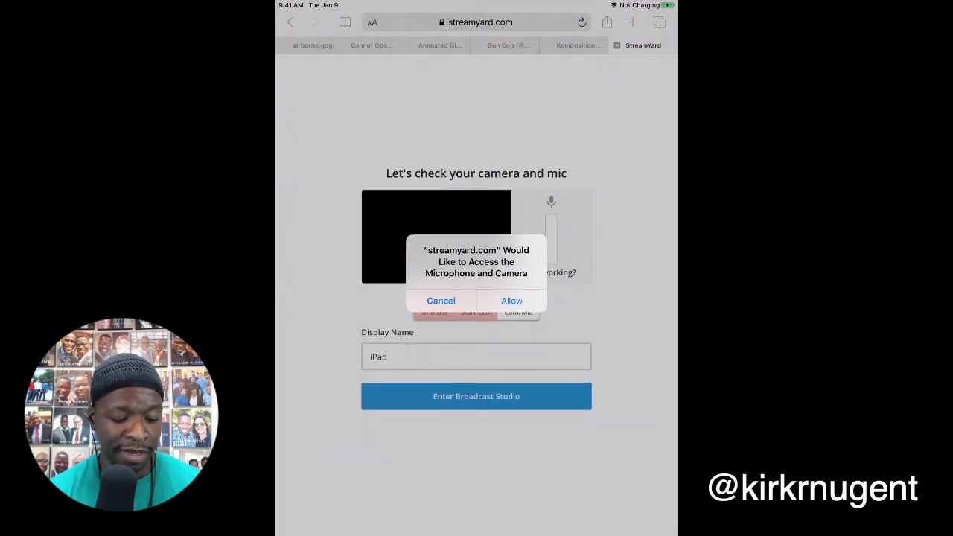
# - Allow camera and microphone access on the iPad and mute its microphone
pyautogui.click(511, 300)
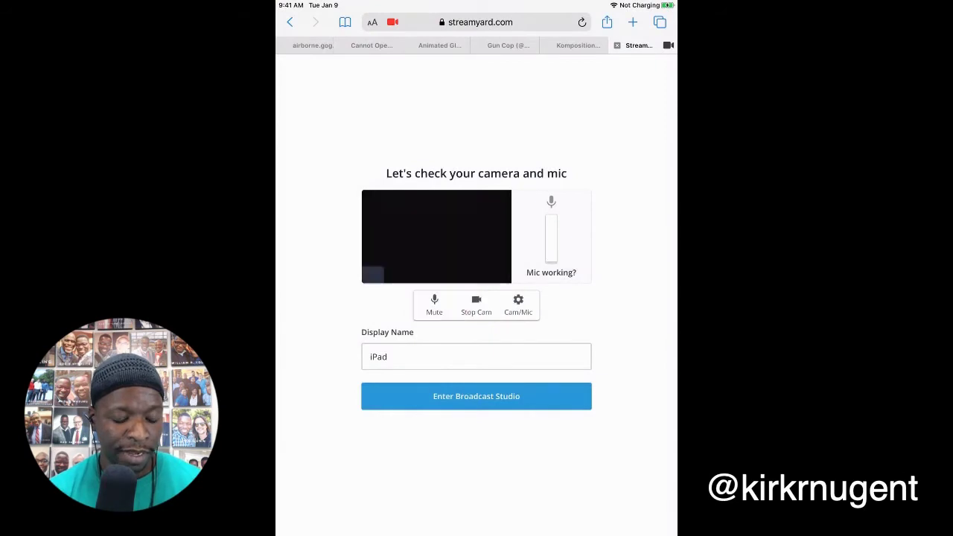
pyautogui.click(434, 305)
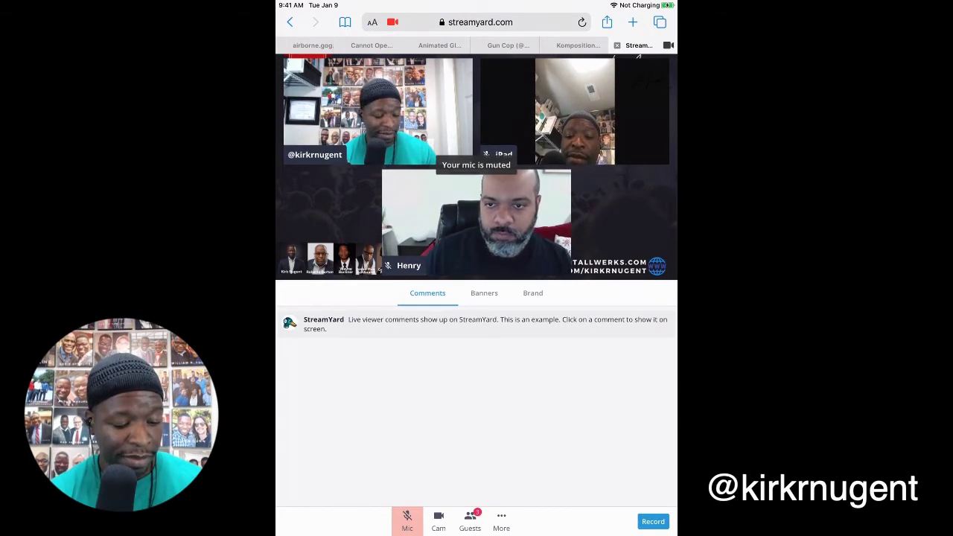
# - Show the Banners panel with the Bridge, PreachDat, Kirk, OAA HS and HS Names folders
pyautogui.click(484, 292)
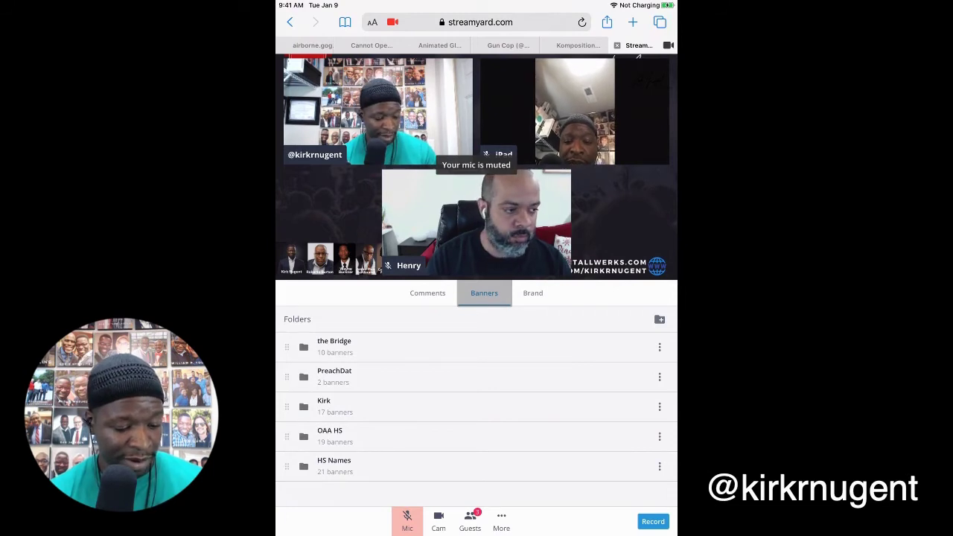
# - In Brand settings, put the Music Production overlay on stage, then remove it
pyautogui.click(532, 293)
pyautogui.scroll(-5, 476, 408)
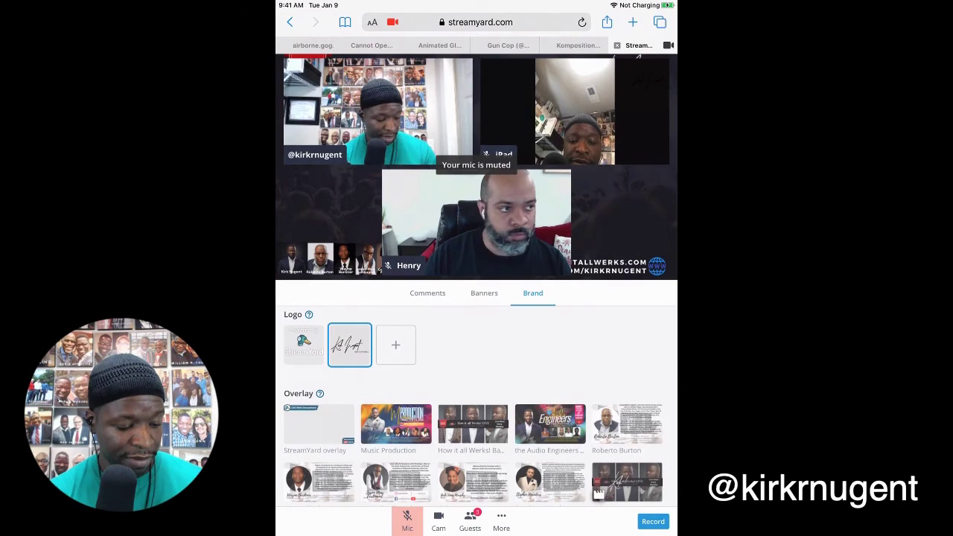
pyautogui.click(396, 424)
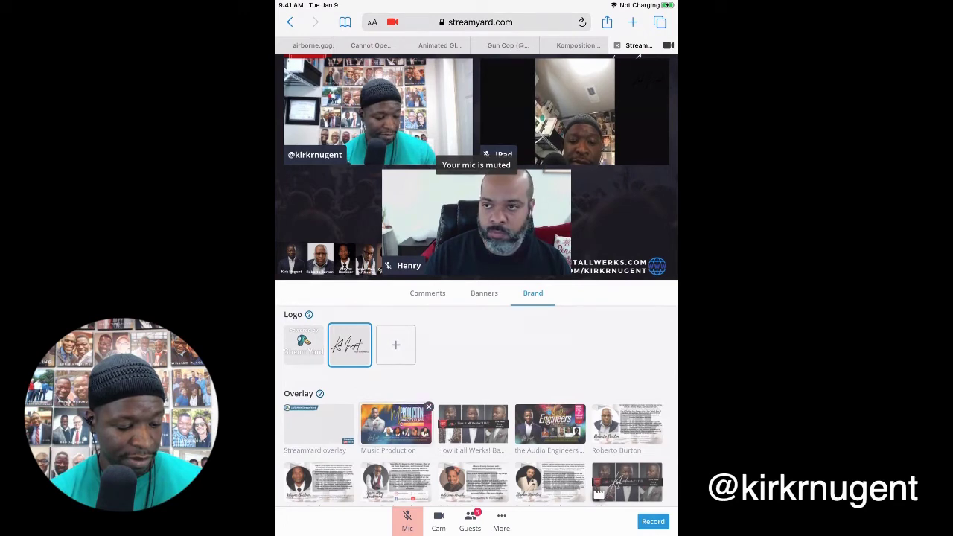
pyautogui.click(396, 424)
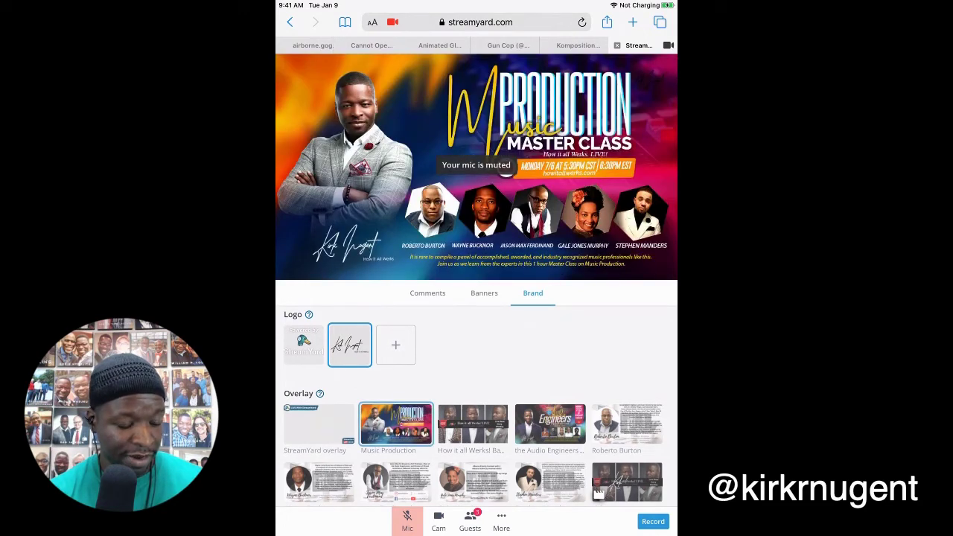
pyautogui.click(395, 424)
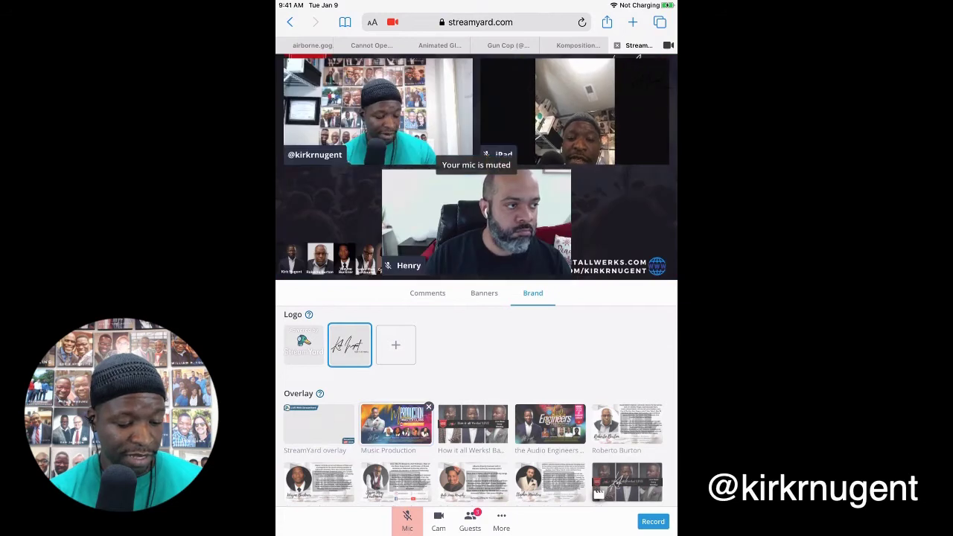
pyautogui.scroll(3, 477, 406)
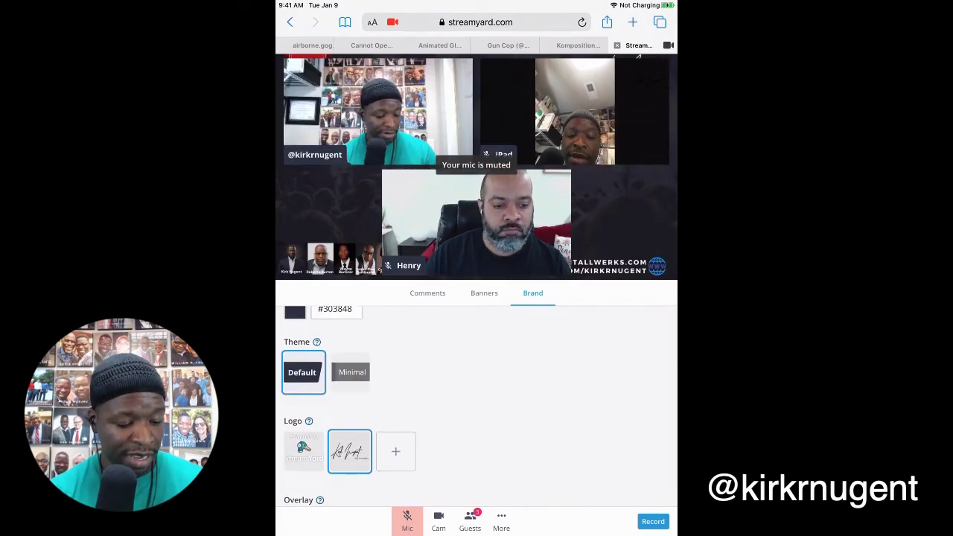
# - In Comments, show the example viewer comment on the stream, then hide it
pyautogui.click(427, 293)
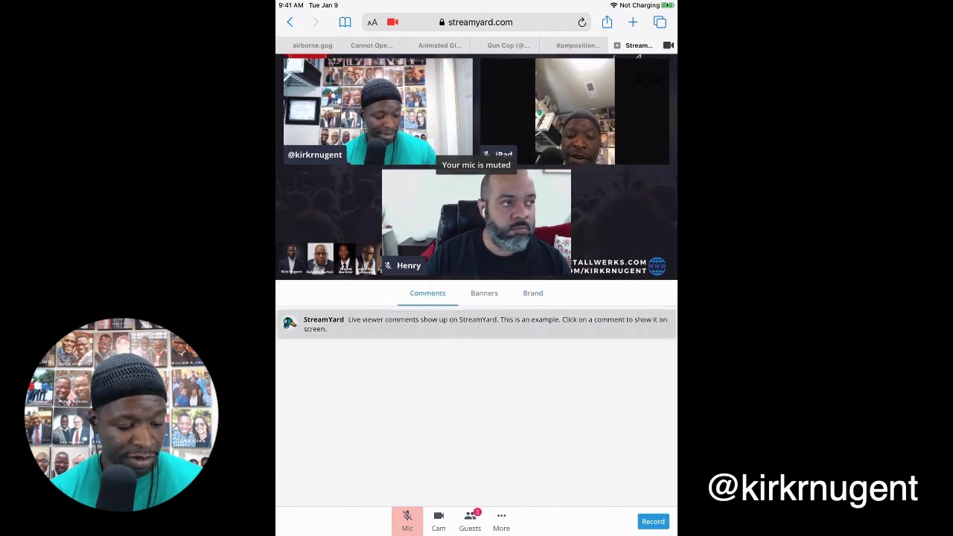
pyautogui.click(477, 324)
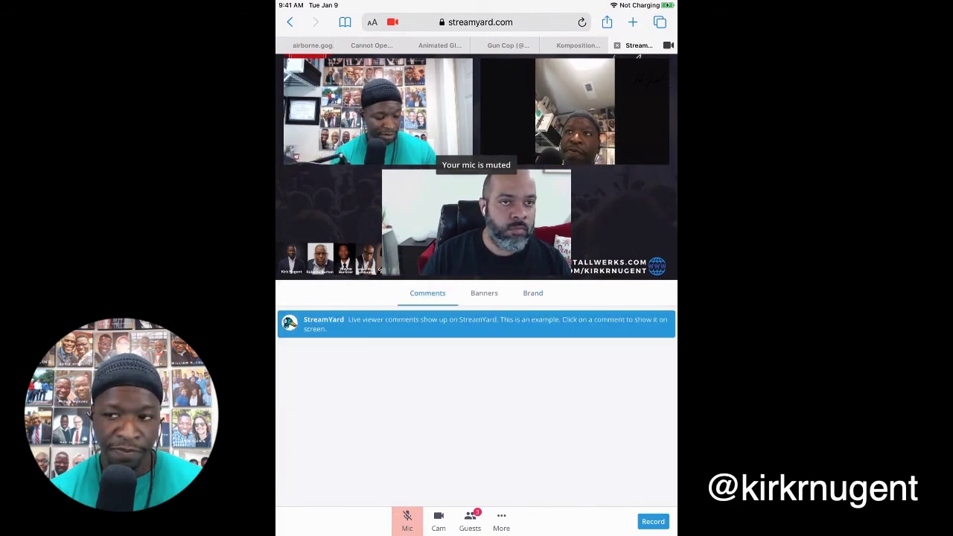
pyautogui.click(476, 323)
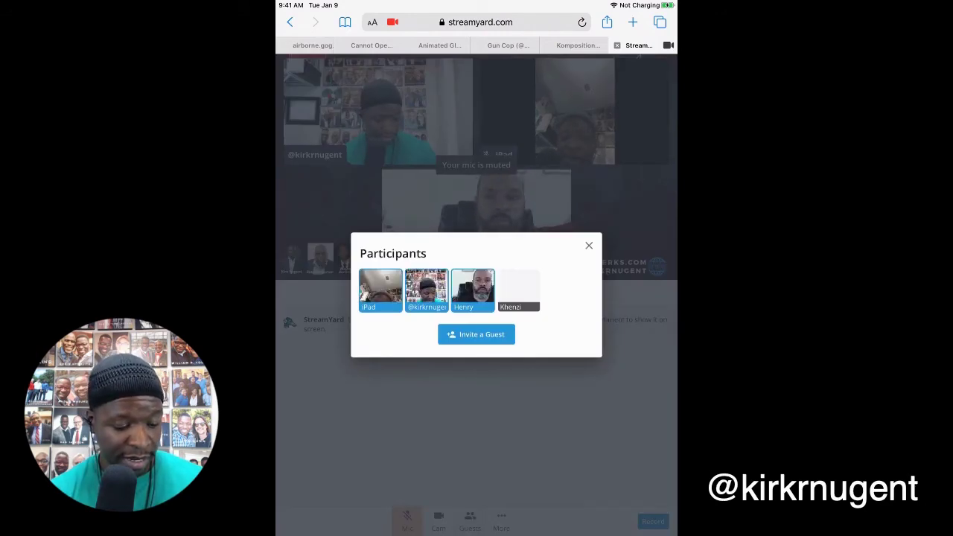
# - Bring the waiting guest onto the stage as the third participant and close the Participants list
pyautogui.click(519, 288)
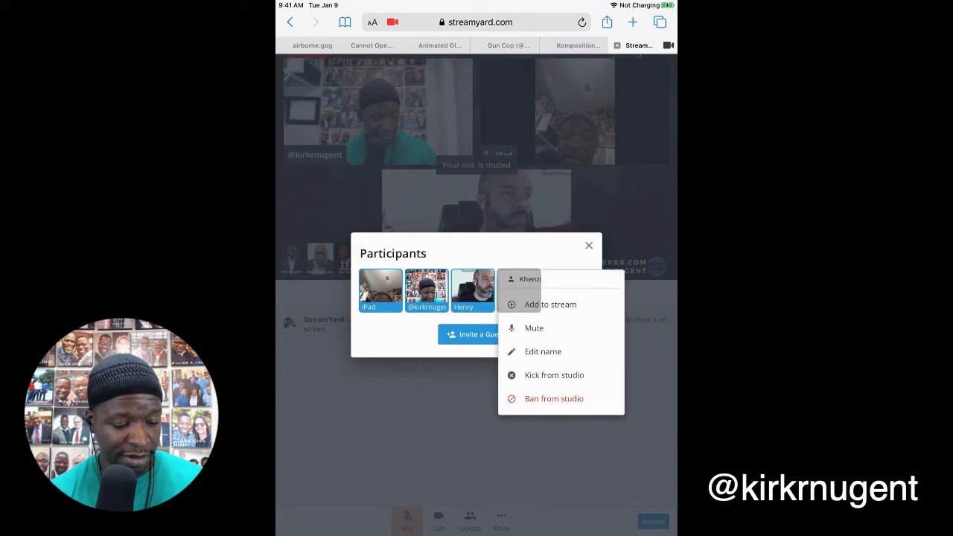
pyautogui.click(550, 305)
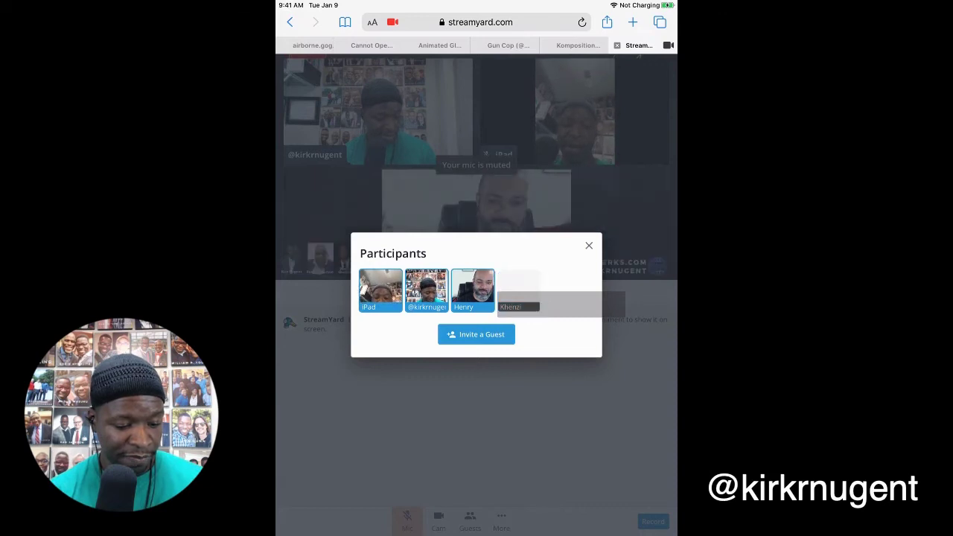
pyautogui.press('Escape')
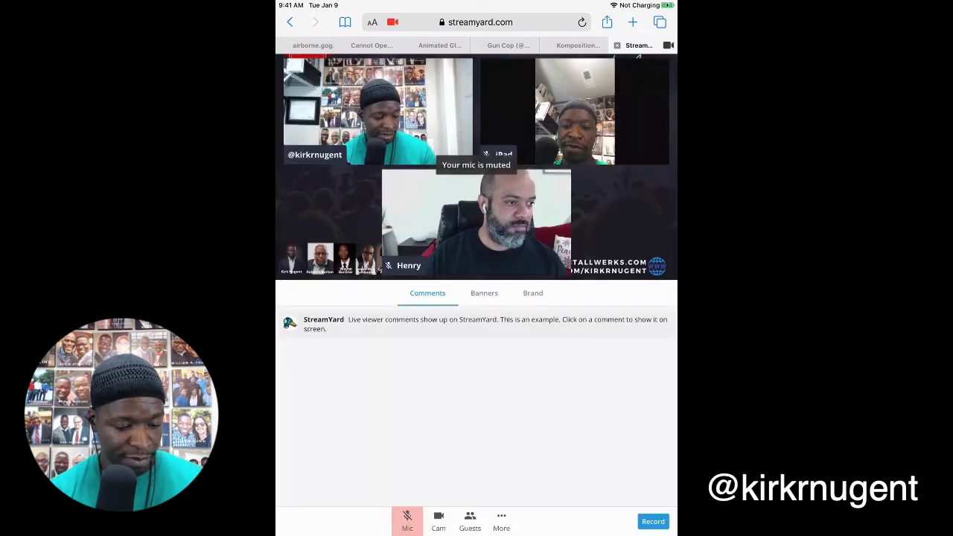